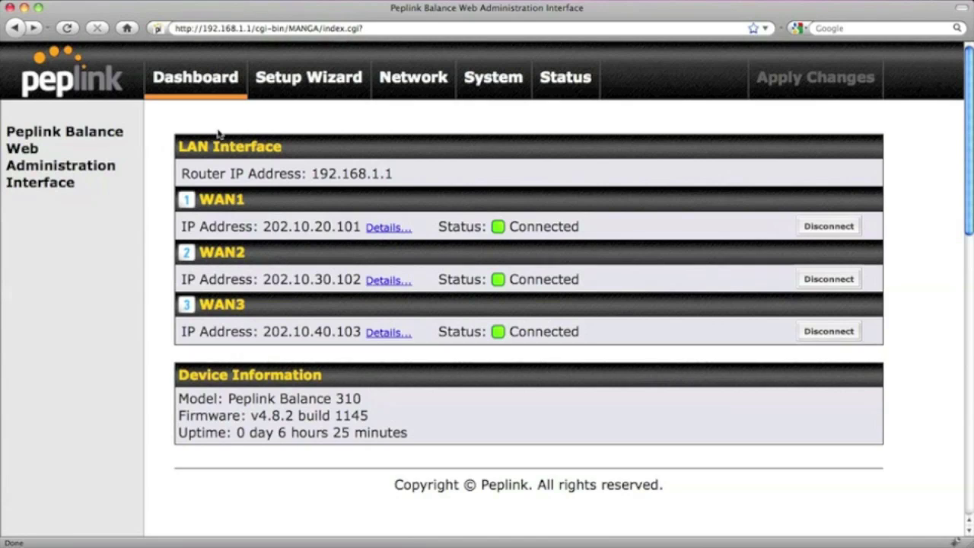
Step: Change the network's outbound policy to Managed by Custom Rules and save it
left_click(408, 86)
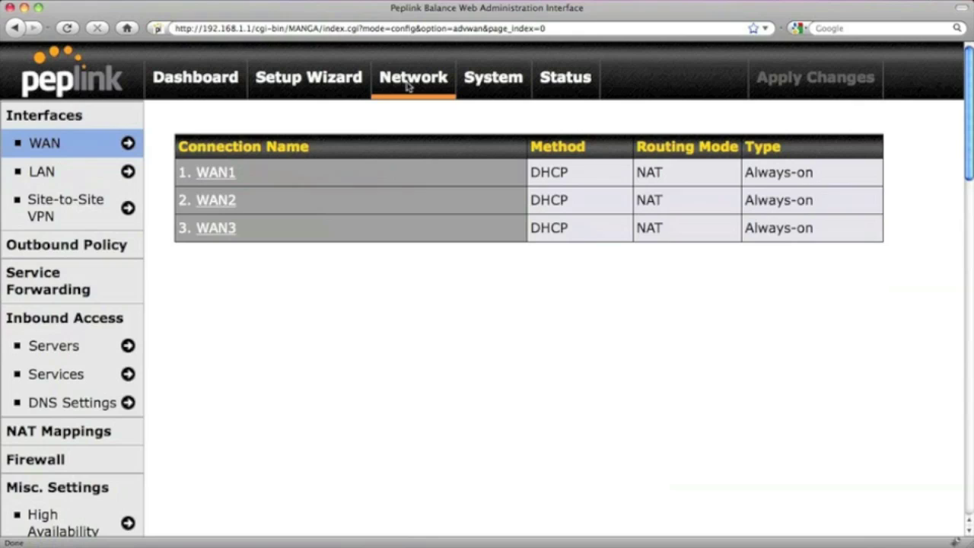
left_click(139, 245)
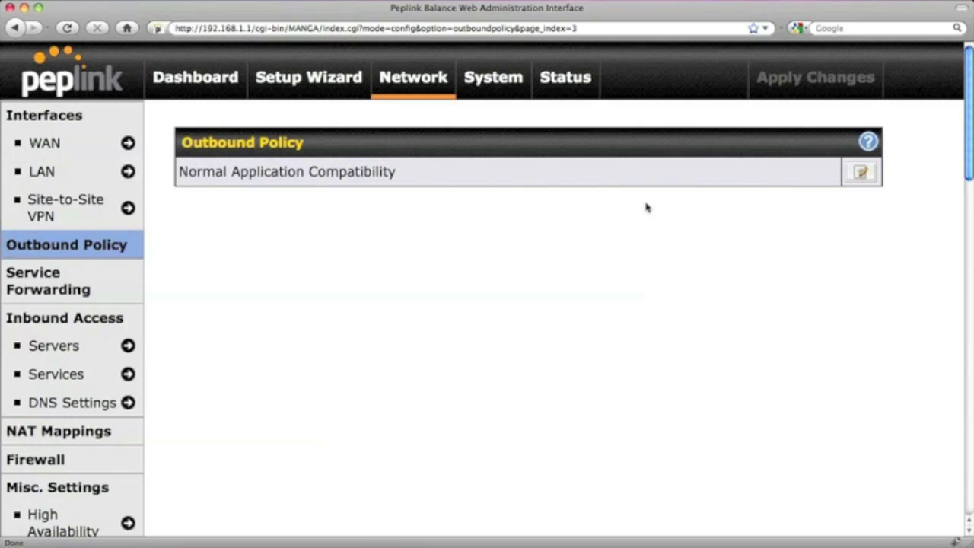
left_click(854, 175)
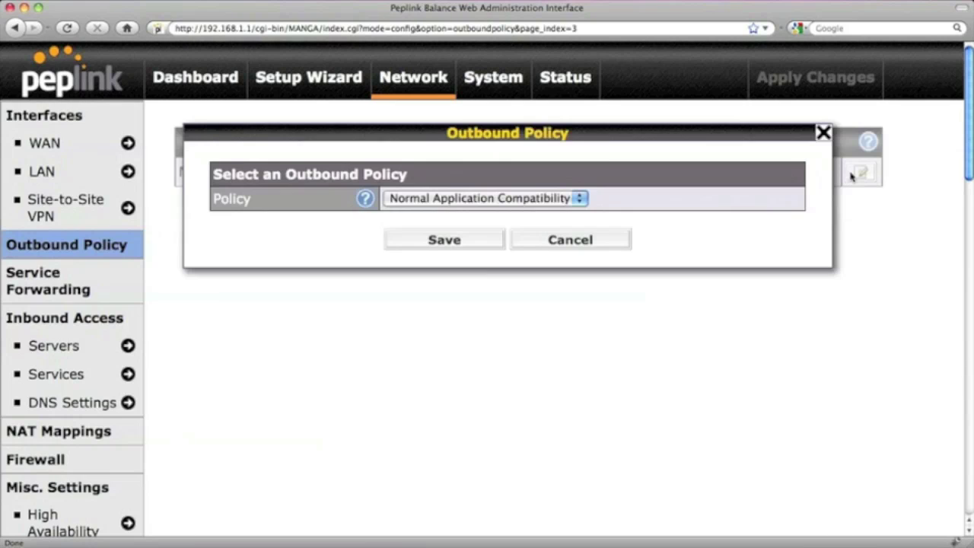
left_click(582, 200)
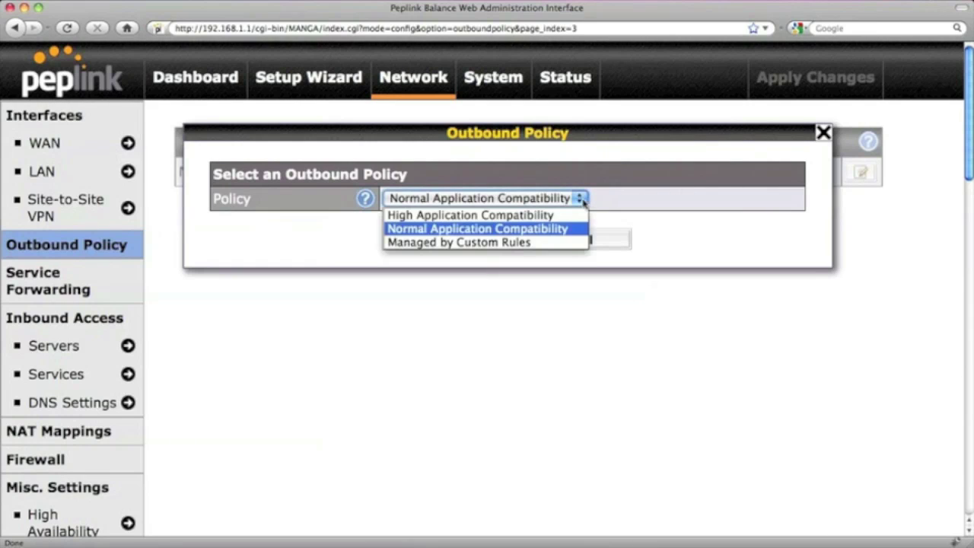
left_click(572, 242)
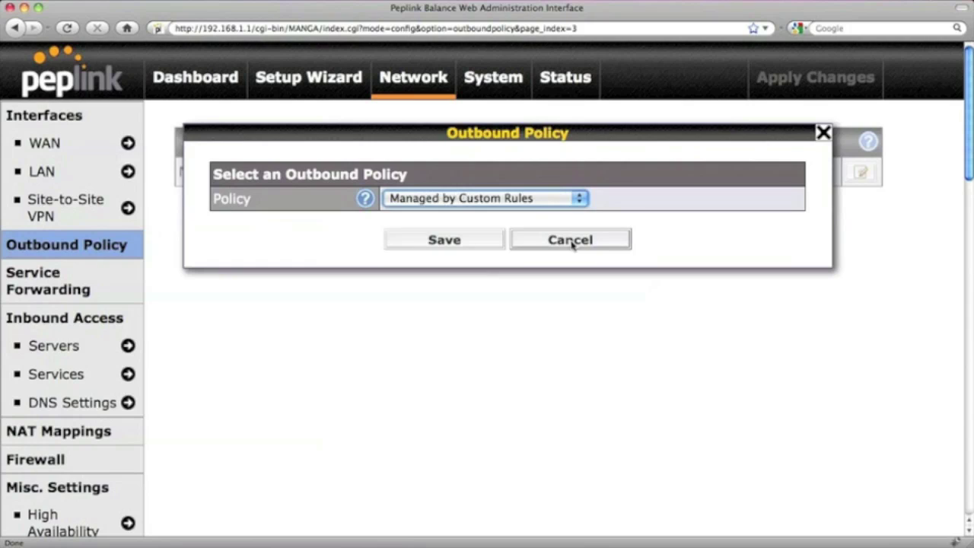
left_click(486, 240)
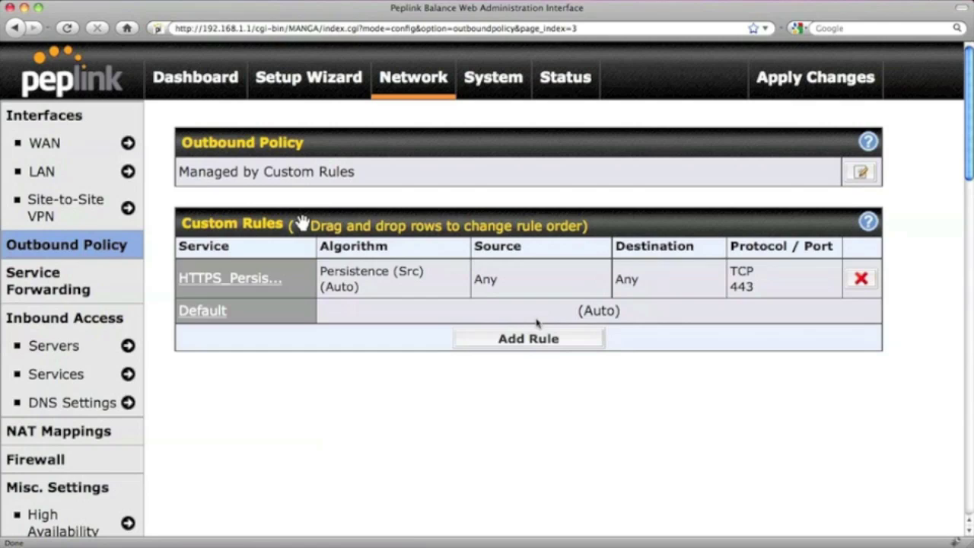
Step: Add a new custom outbound rule with the service name "staff"
left_click(566, 343)
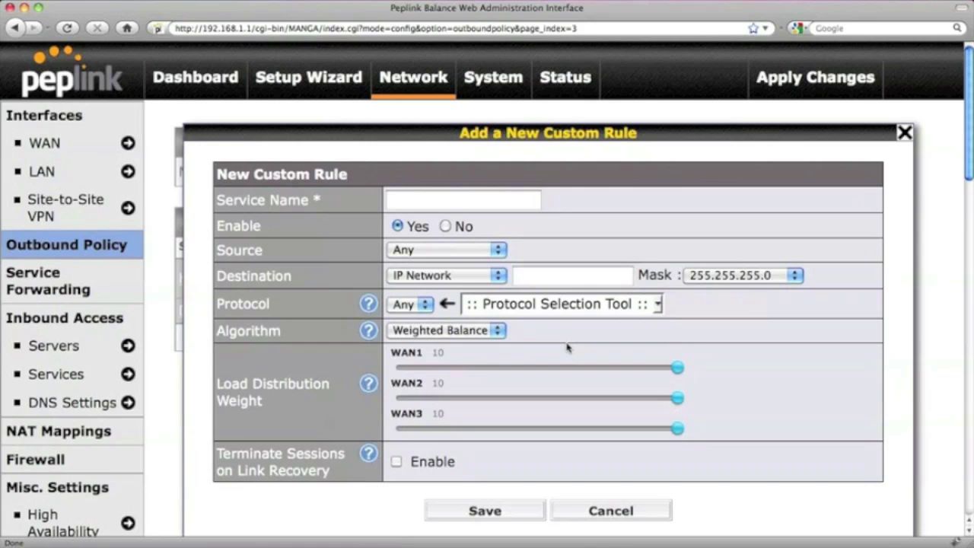
left_click(520, 198)
type("staf")
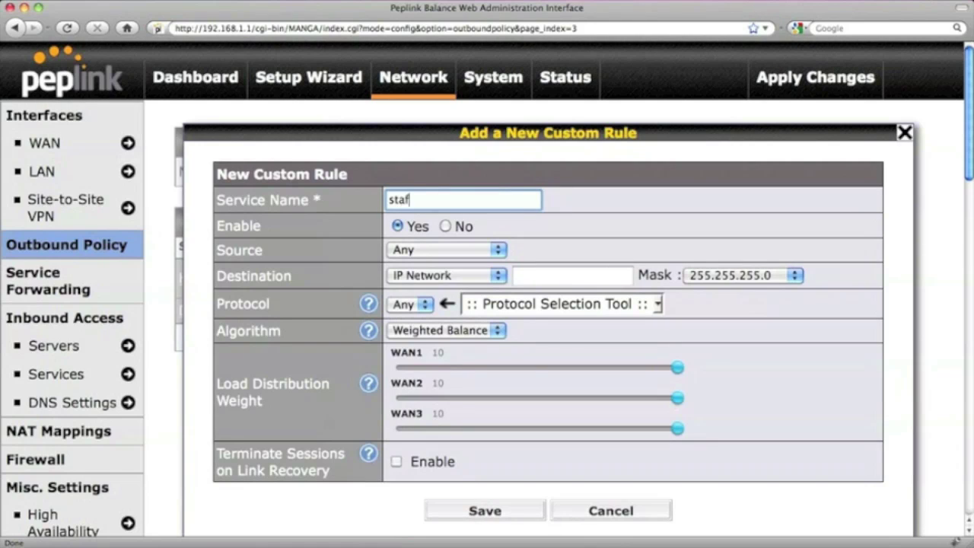
type("f")
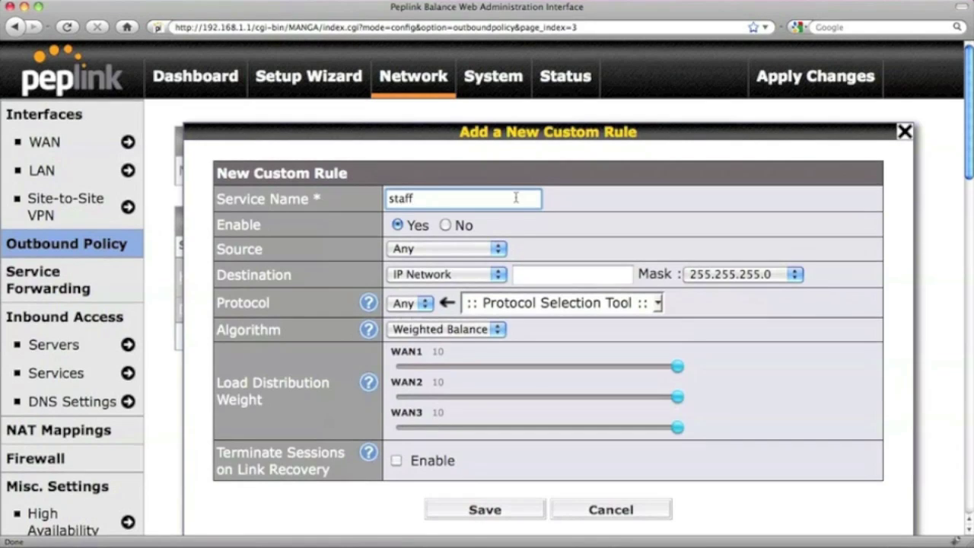
Step: Set the staff rule's source to IP Network 192.168.1.64 with mask 255.255.255.192 and its destination to Any
left_click(501, 249)
left_click(495, 292)
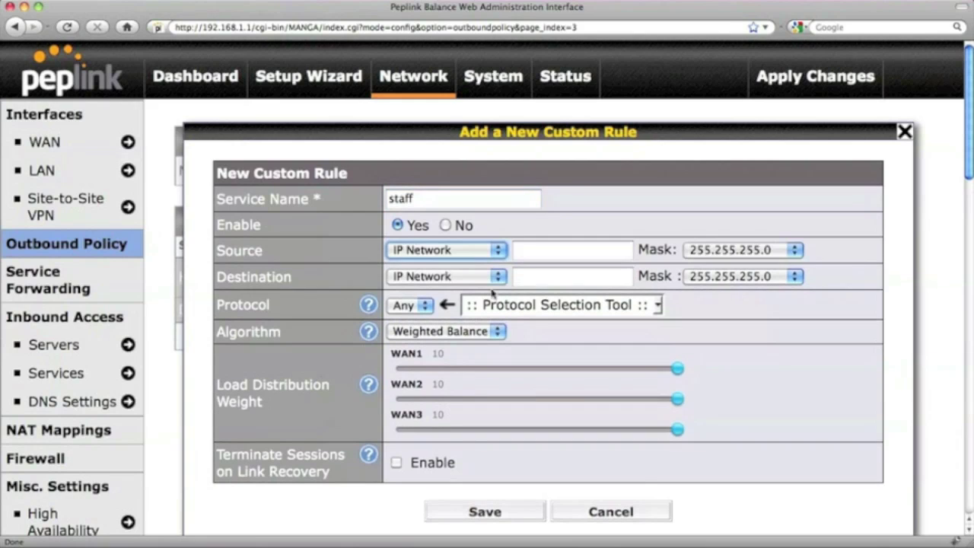
left_click(587, 252)
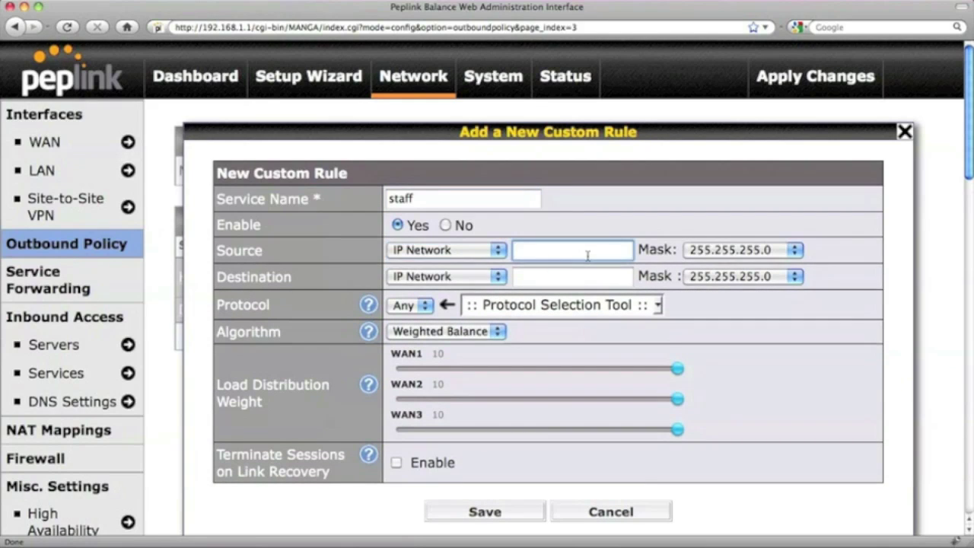
type("192.1")
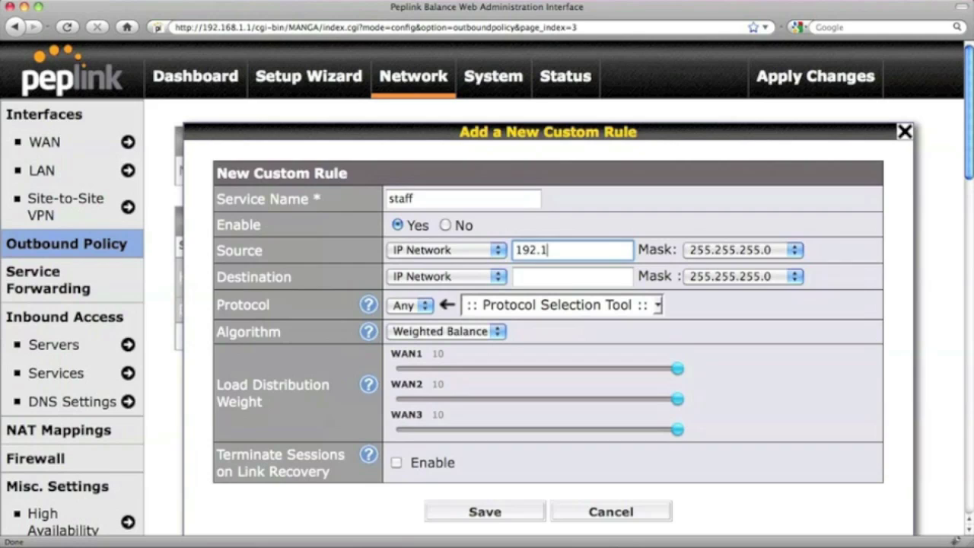
type("68.1.64")
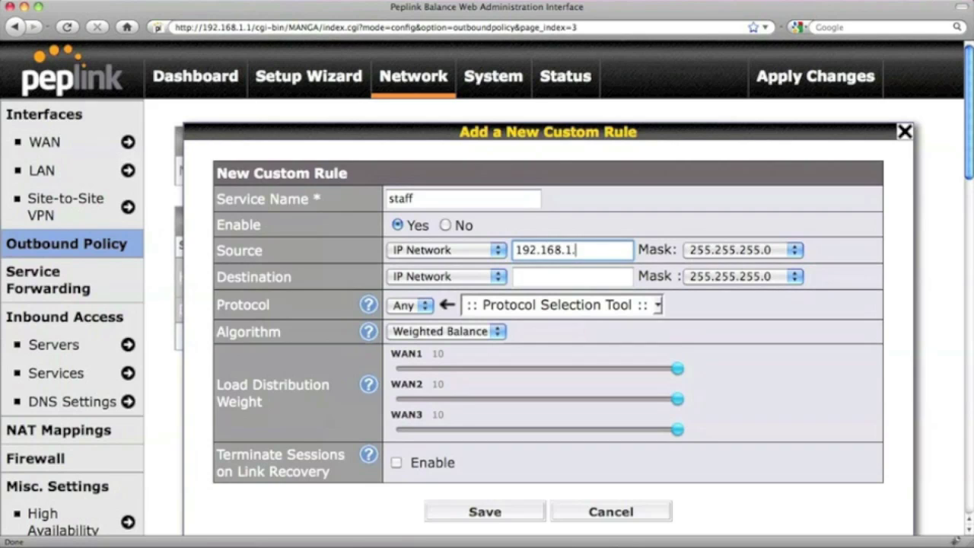
left_click(795, 250)
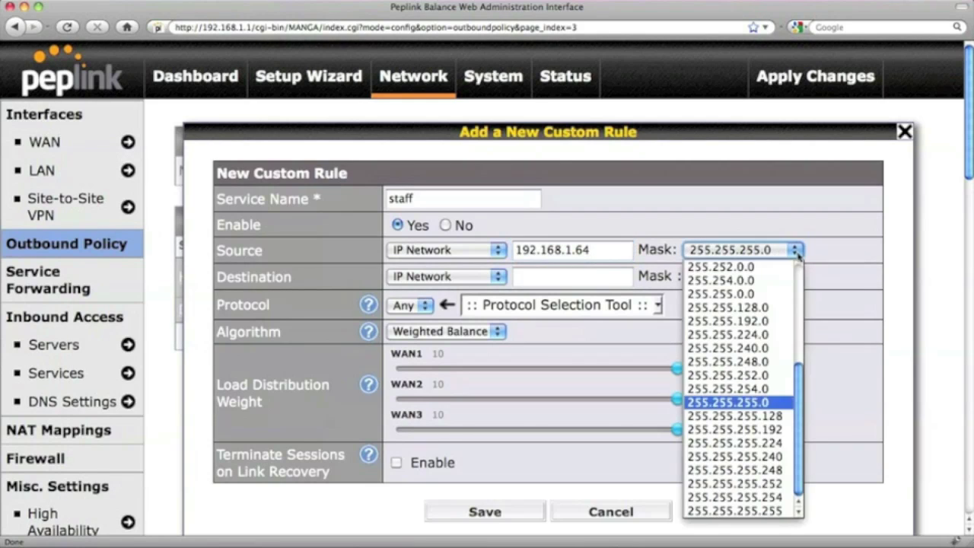
left_click(754, 429)
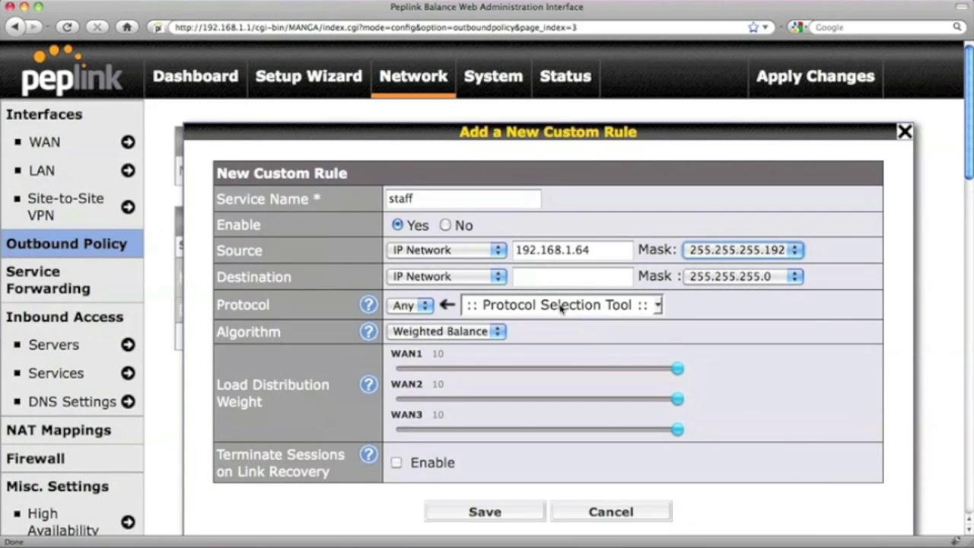
left_click(500, 280)
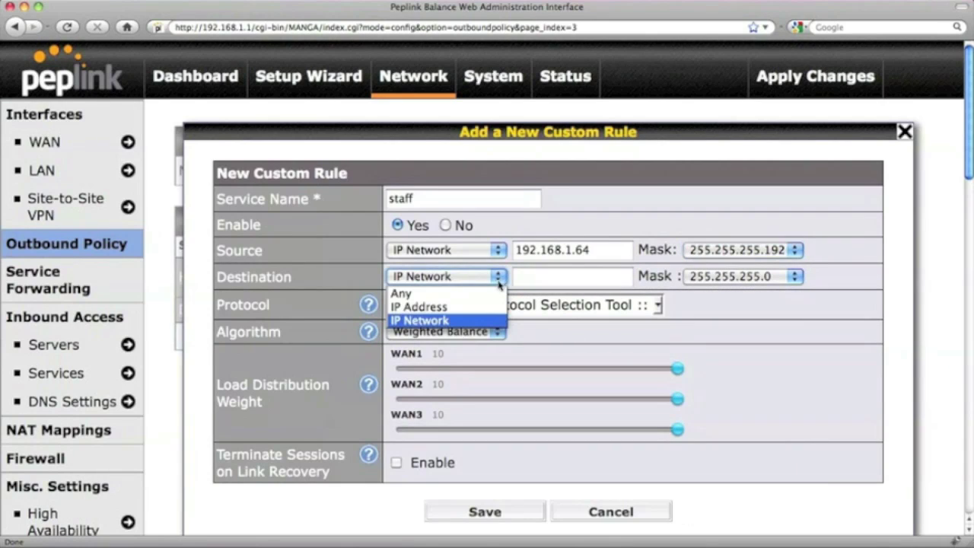
left_click(491, 293)
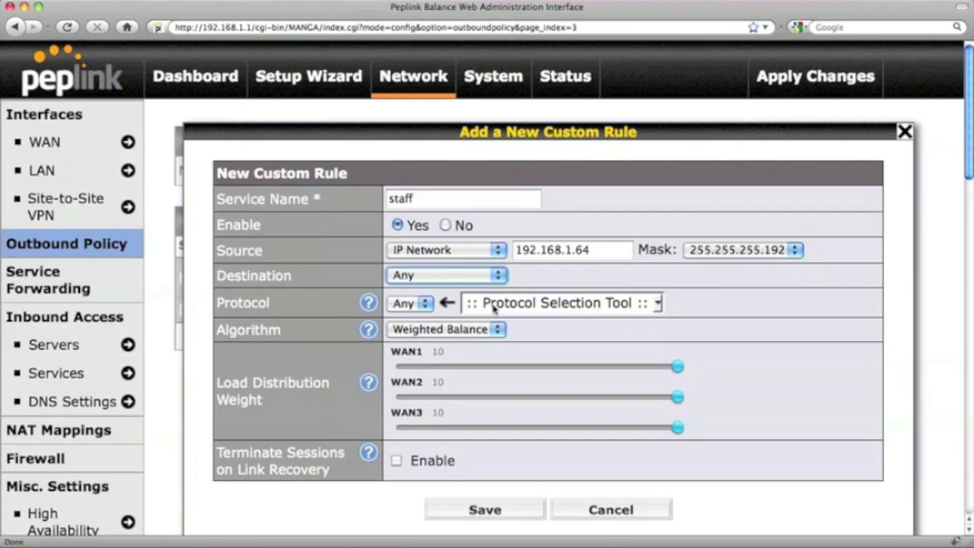
Step: Use the Weighted Balance algorithm with load distribution weights of 0 for WAN1 and 2 for WAN3, and save the staff rule
left_click(498, 330)
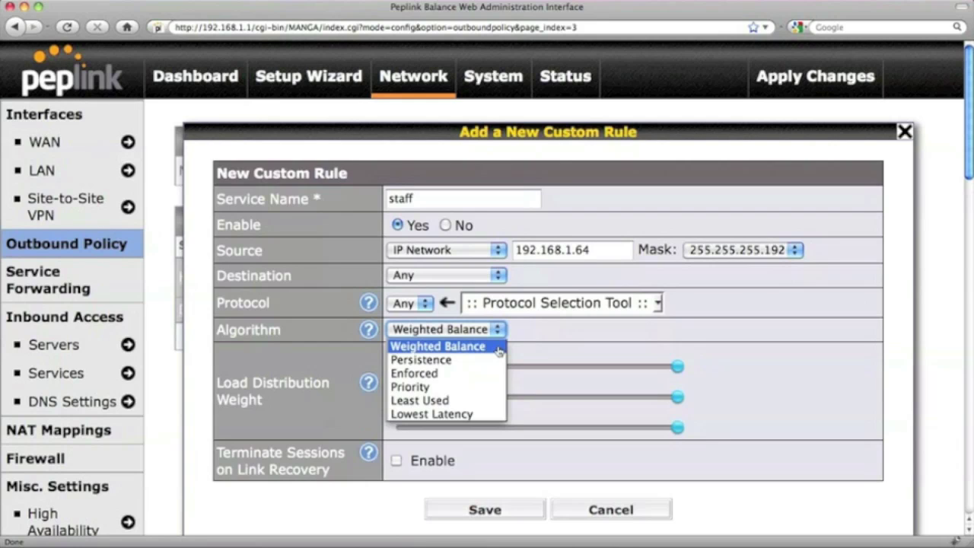
left_click(499, 348)
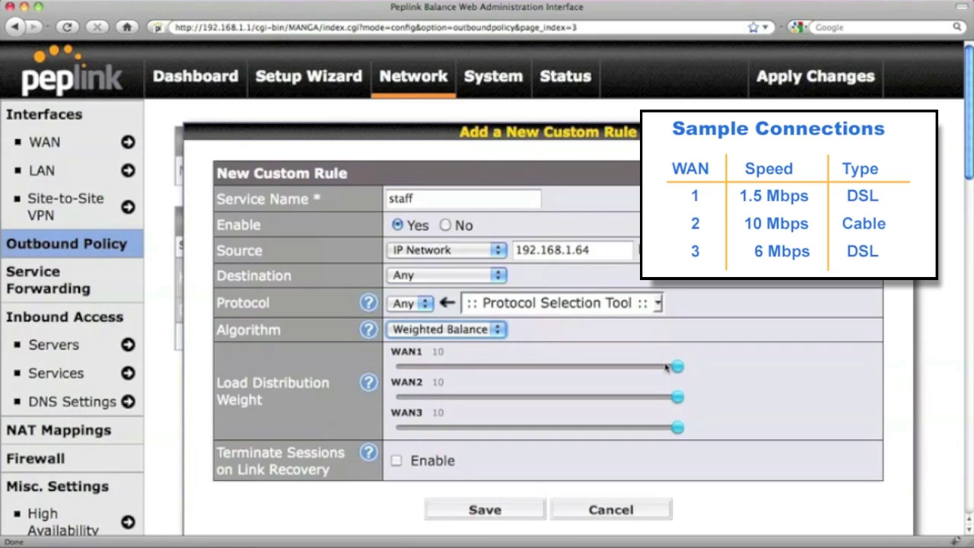
left_click_drag(674, 369, 402, 368)
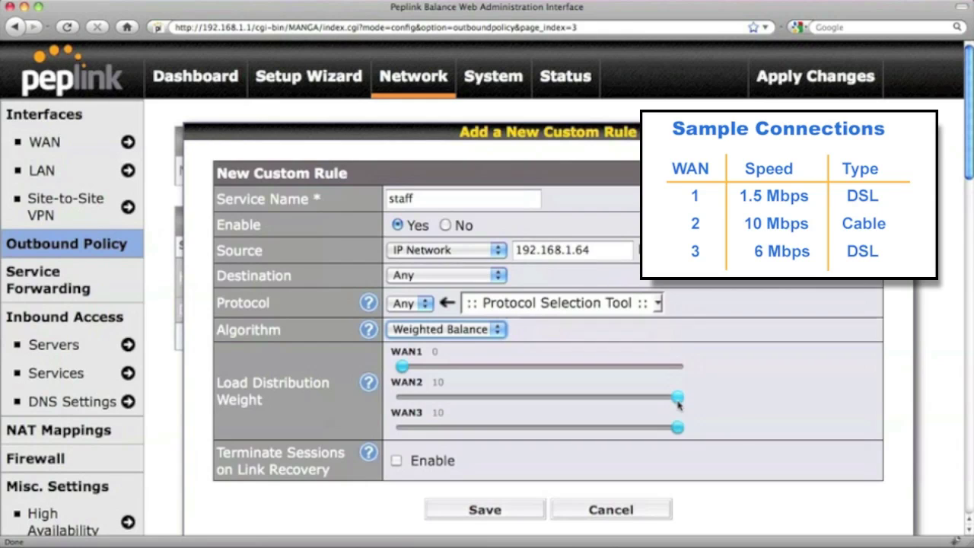
left_click_drag(677, 427, 457, 428)
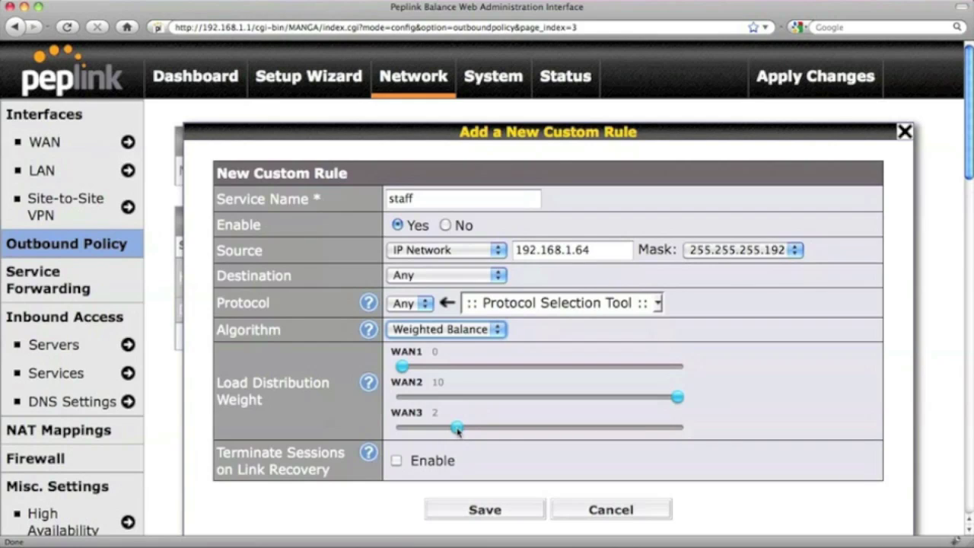
left_click(502, 509)
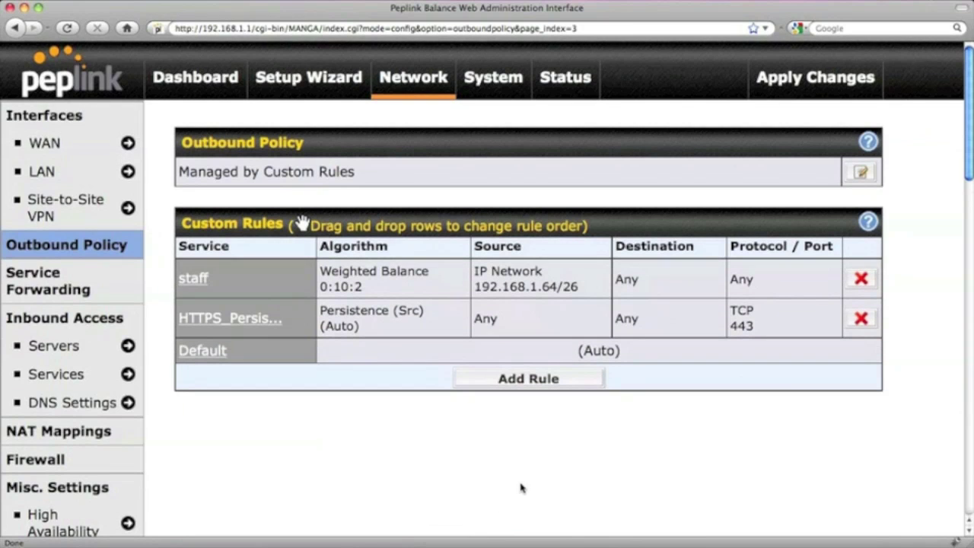
Step: Add another custom outbound rule with the service name "guest"
left_click(559, 384)
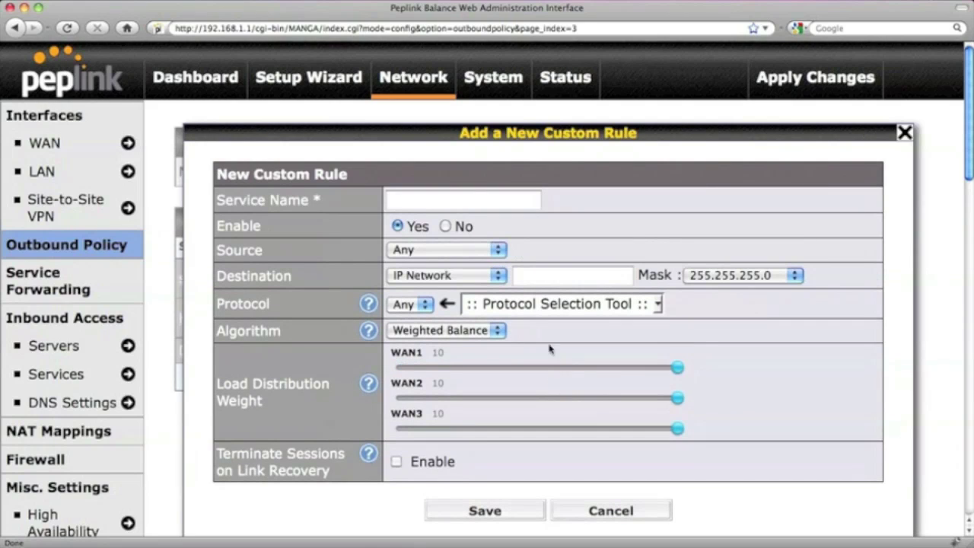
left_click(517, 202)
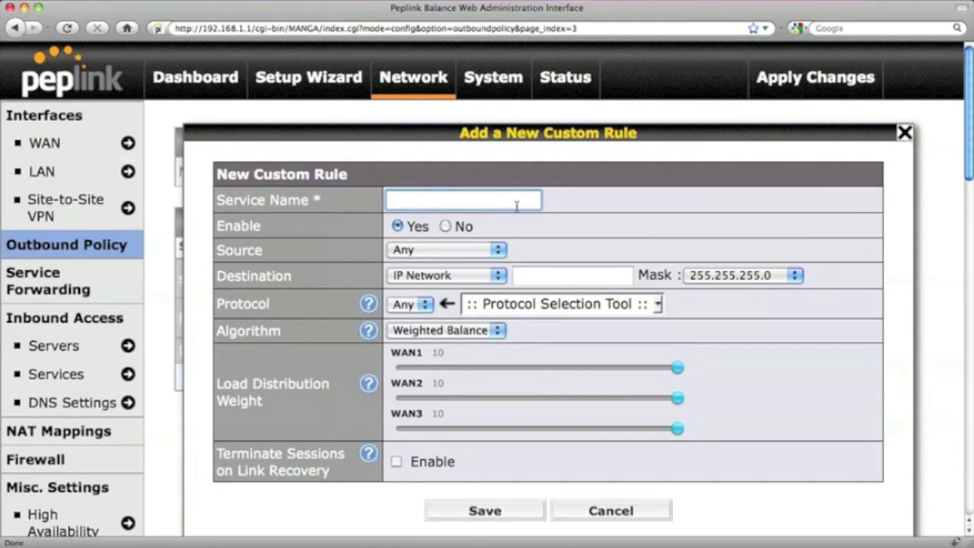
type("guest")
Step: Set the guest rule's source to IP Network 192.168.1.224 with mask 255.255.255.224 and its destination to Any
left_click(496, 251)
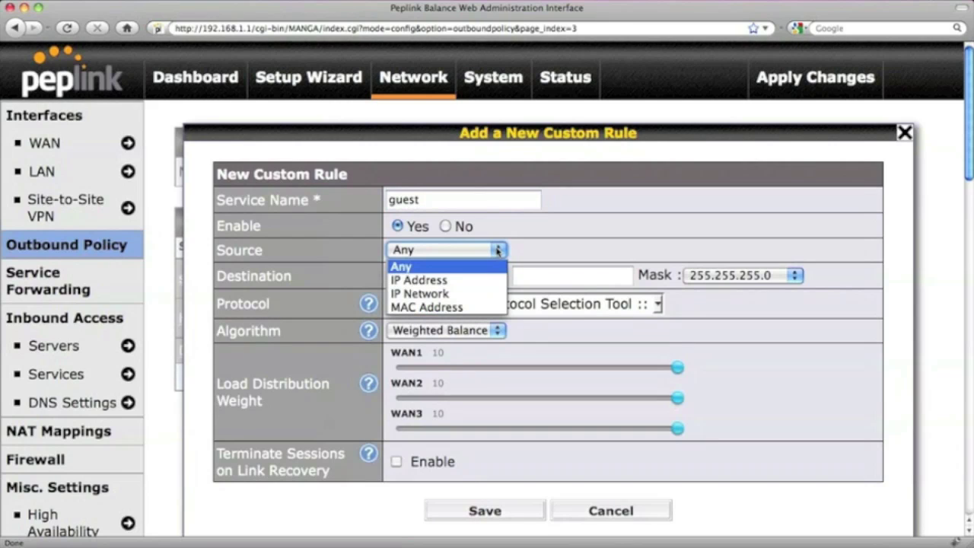
left_click(441, 294)
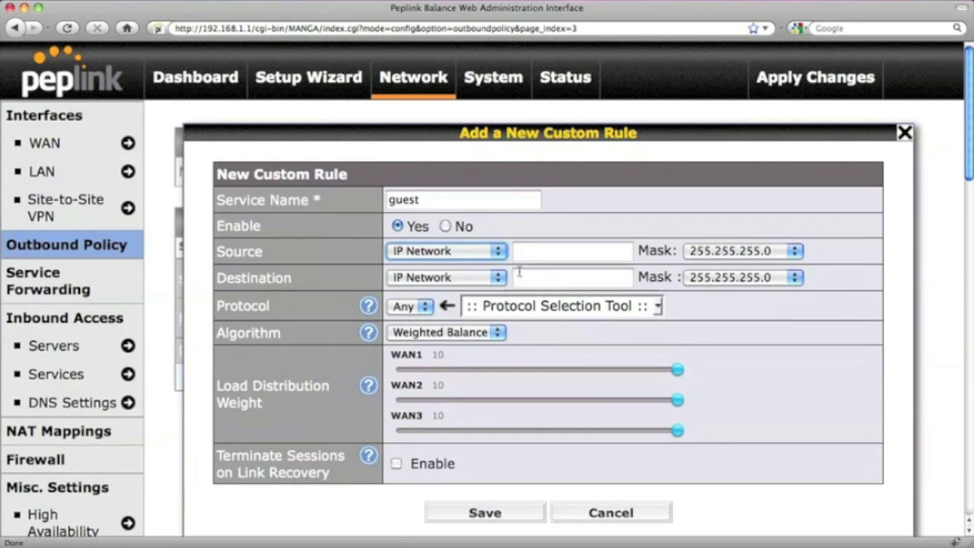
left_click(565, 252)
type("192")
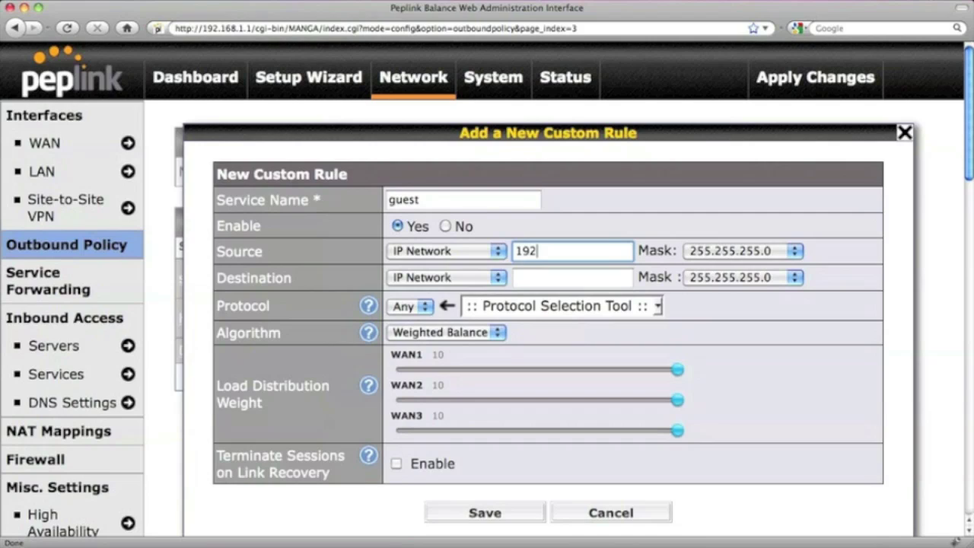
type(".168.1.224")
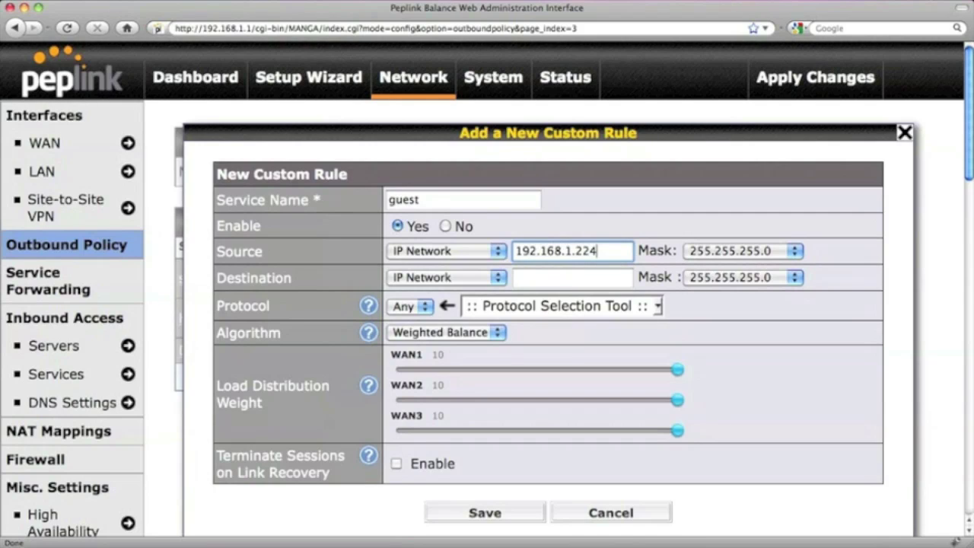
left_click(794, 251)
left_click(784, 444)
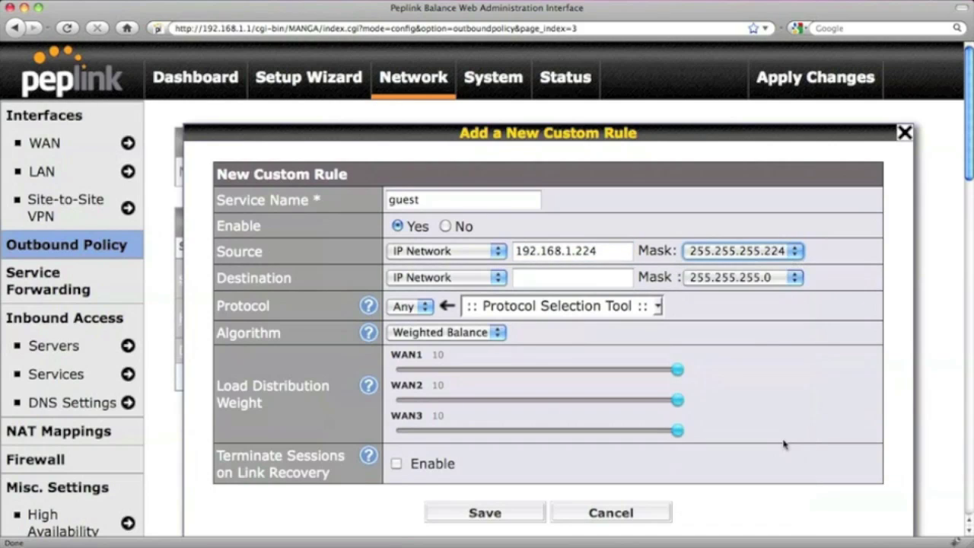
left_click(496, 276)
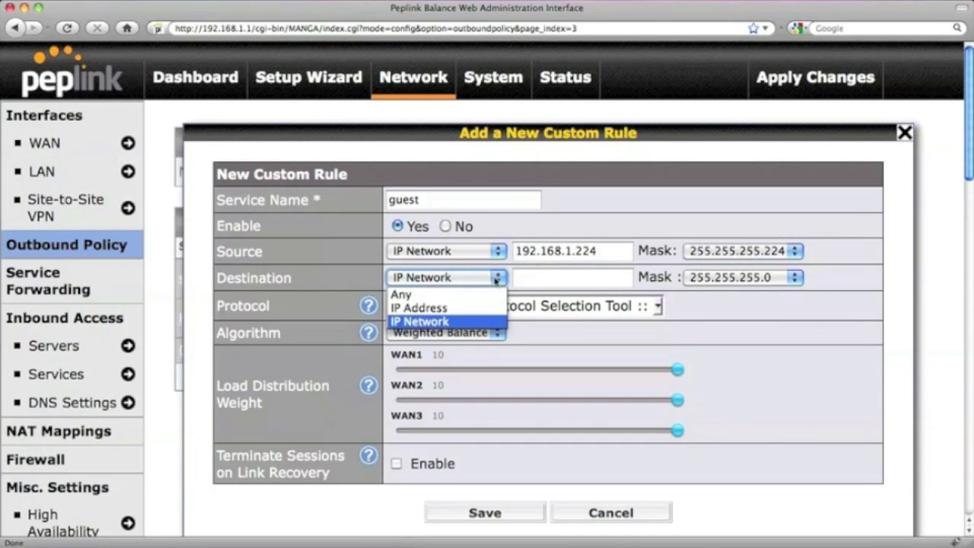
left_click(493, 292)
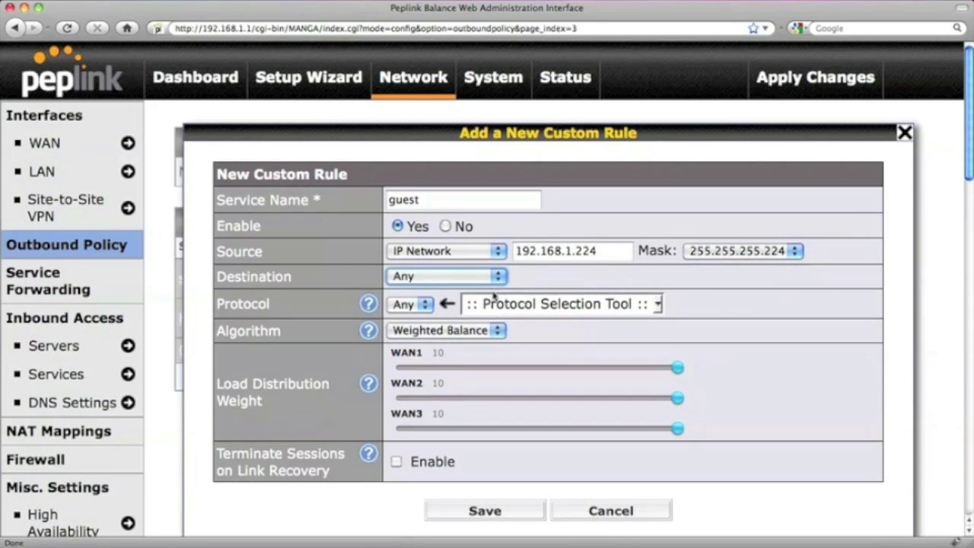
Step: Limit the guest rule to the TCP protocol on single port 80
left_click(424, 305)
left_click(401, 335)
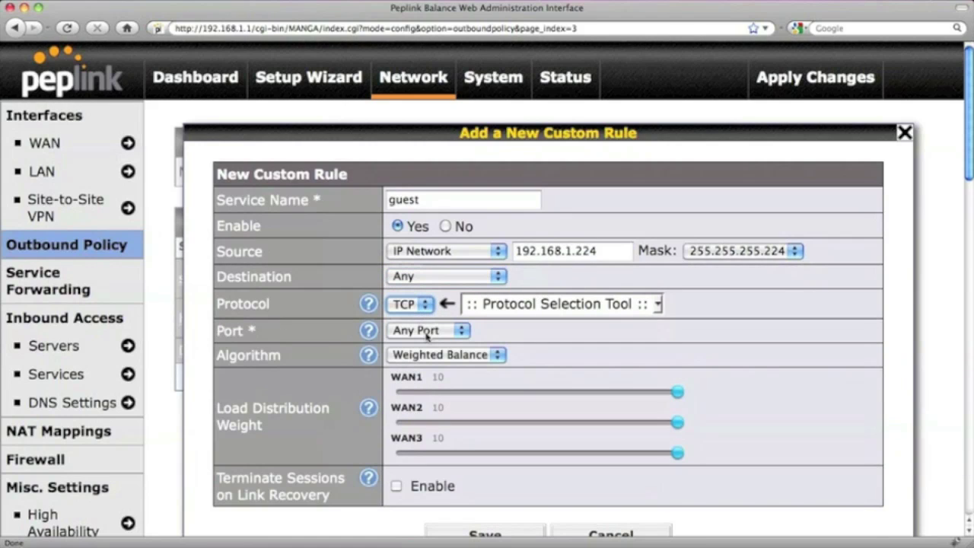
left_click(460, 331)
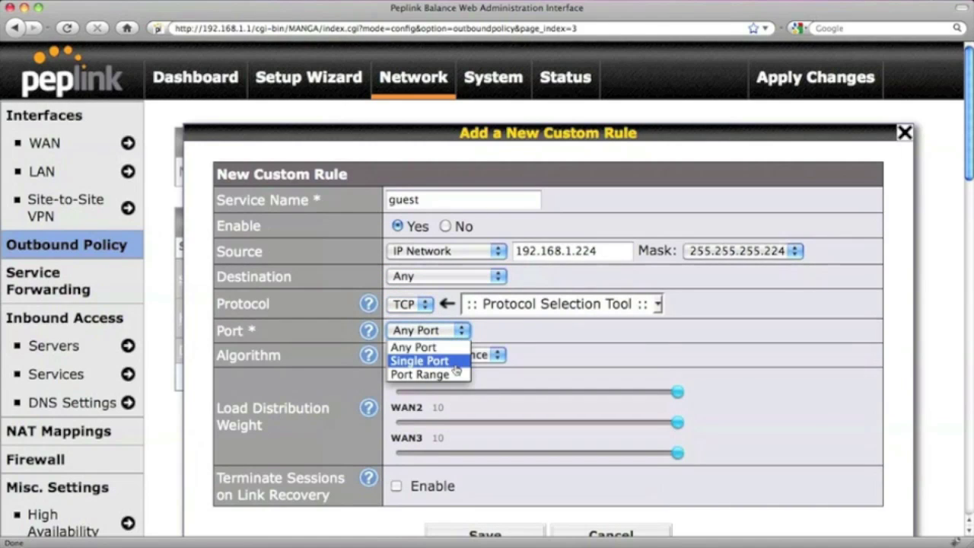
left_click(454, 360)
left_click(537, 332)
type("80")
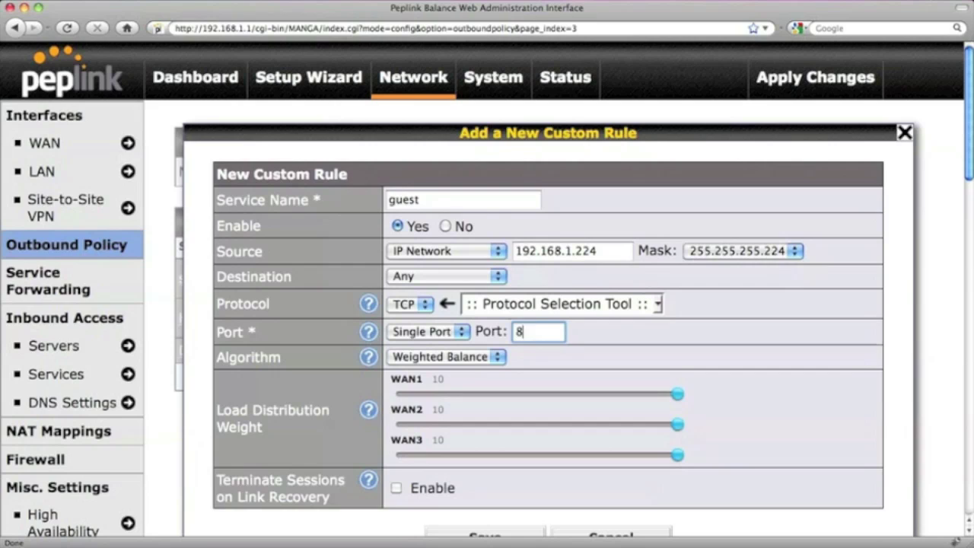
Step: Use the Priority algorithm for the guest rule with the priority order WAN1, WAN3, WAN2, and save the rule
left_click(499, 358)
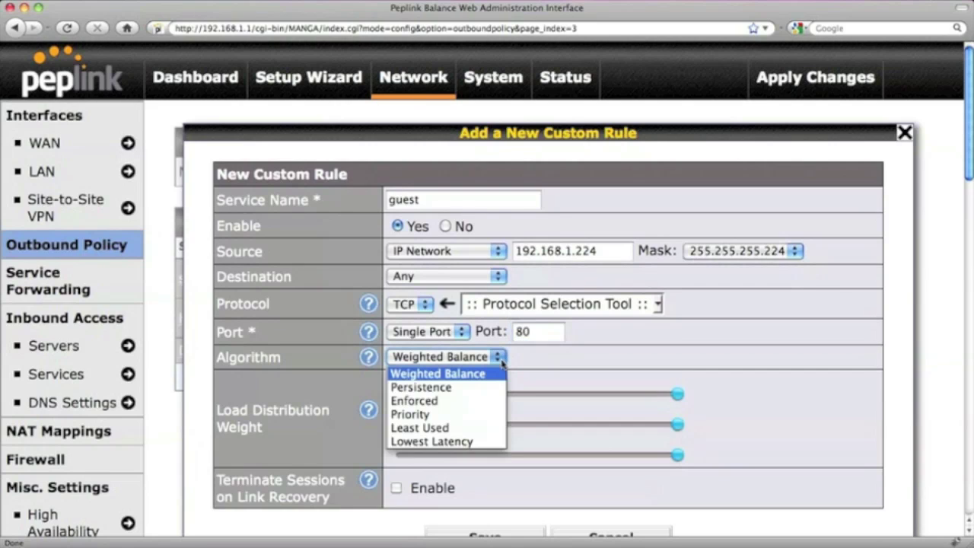
left_click(487, 416)
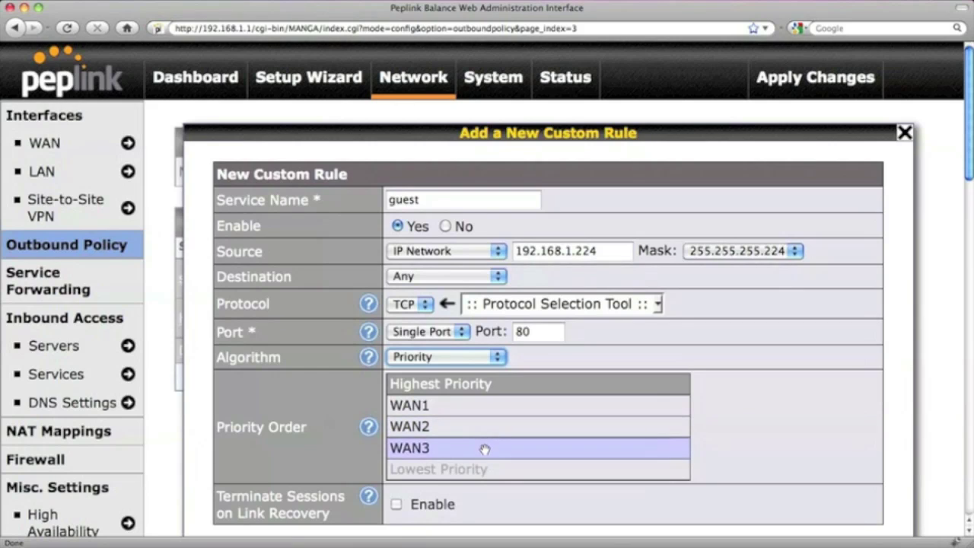
left_click_drag(482, 449, 482, 427)
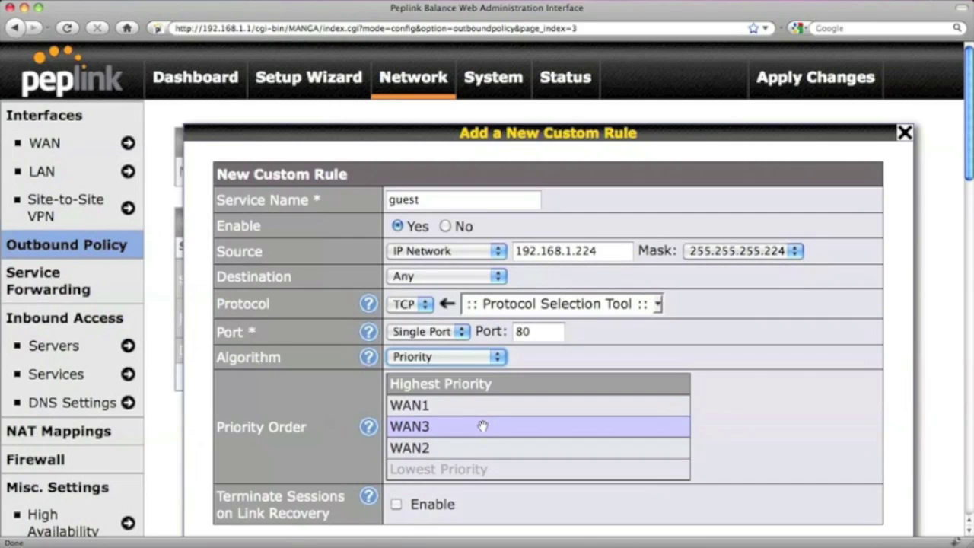
scroll(483, 426, "down", 3)
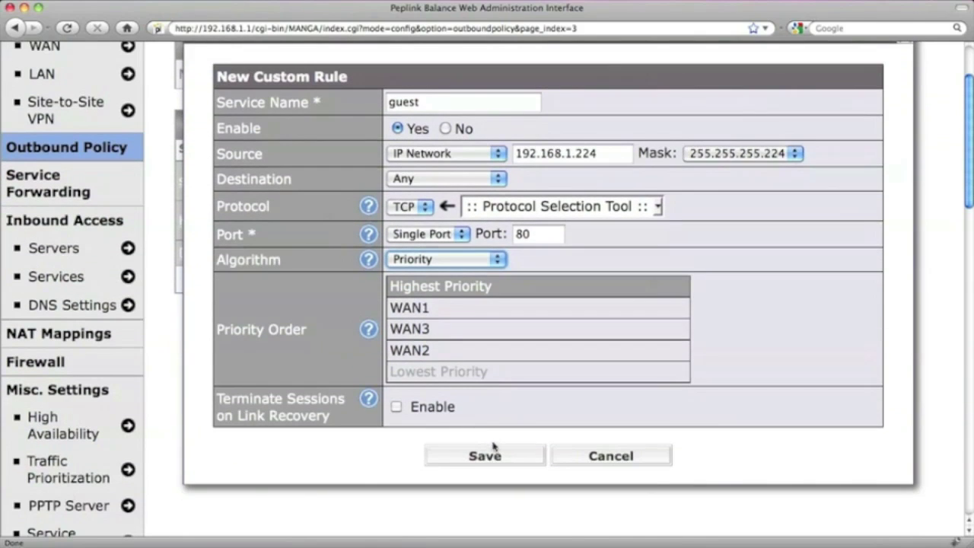
left_click(500, 457)
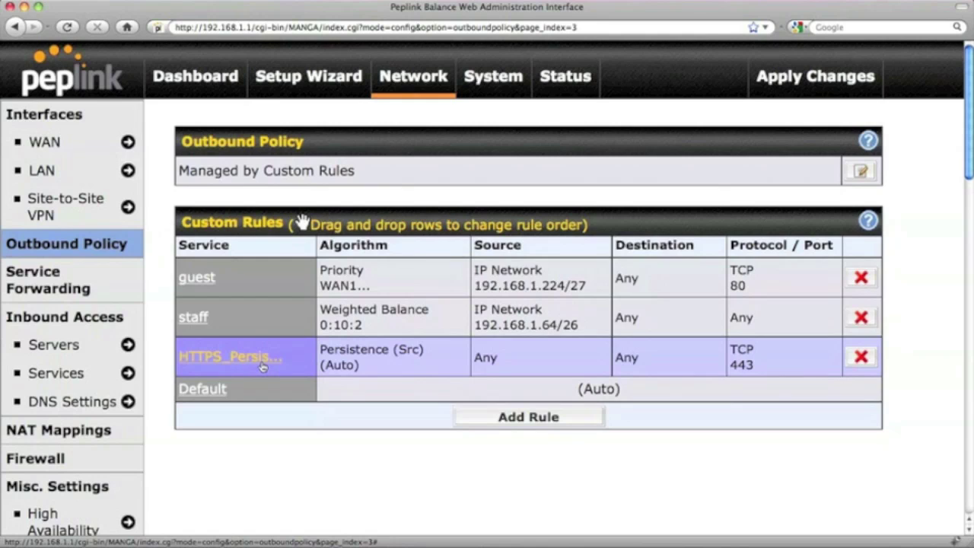
Step: Open the HTTPS_Persistence custom rule to review its port, algorithm and persistence settings, and close it by saving
left_click(262, 364)
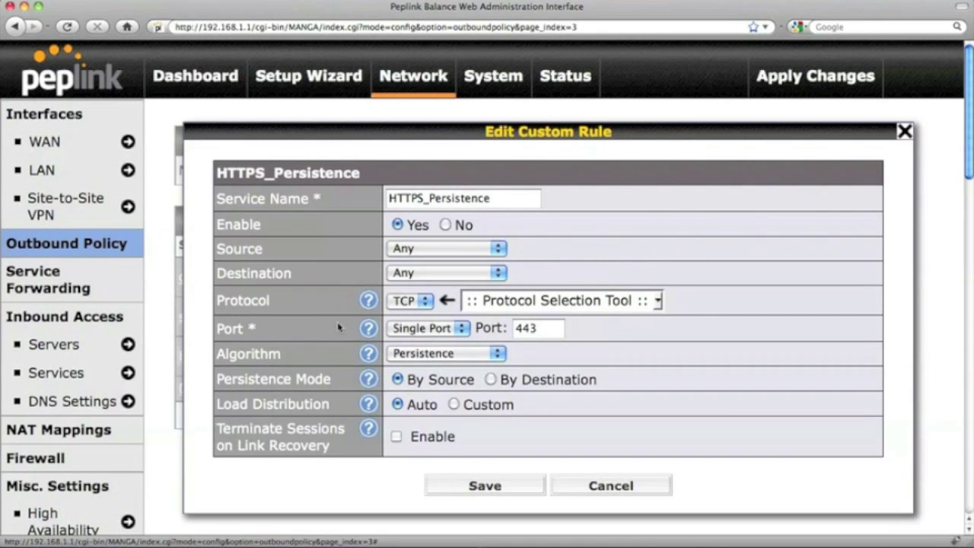
left_click(494, 200)
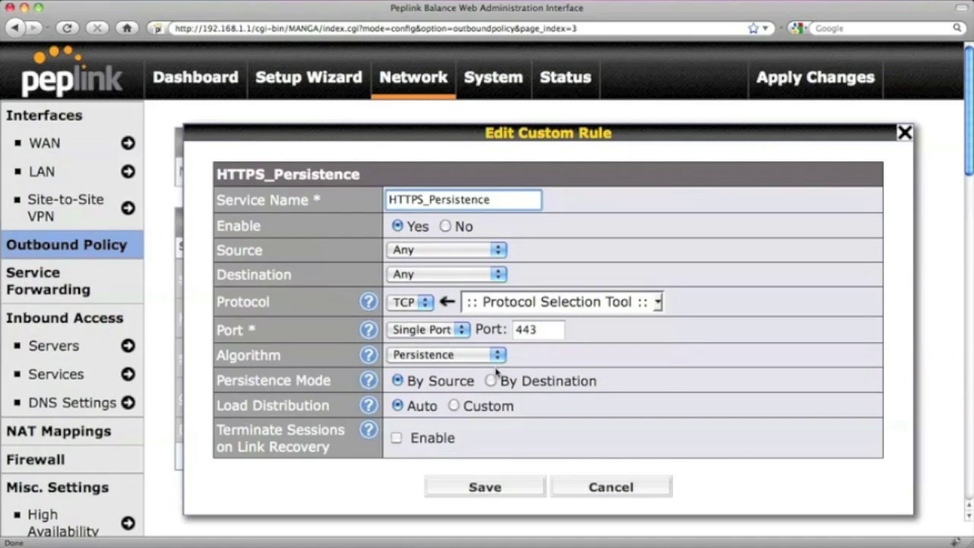
left_click(509, 493)
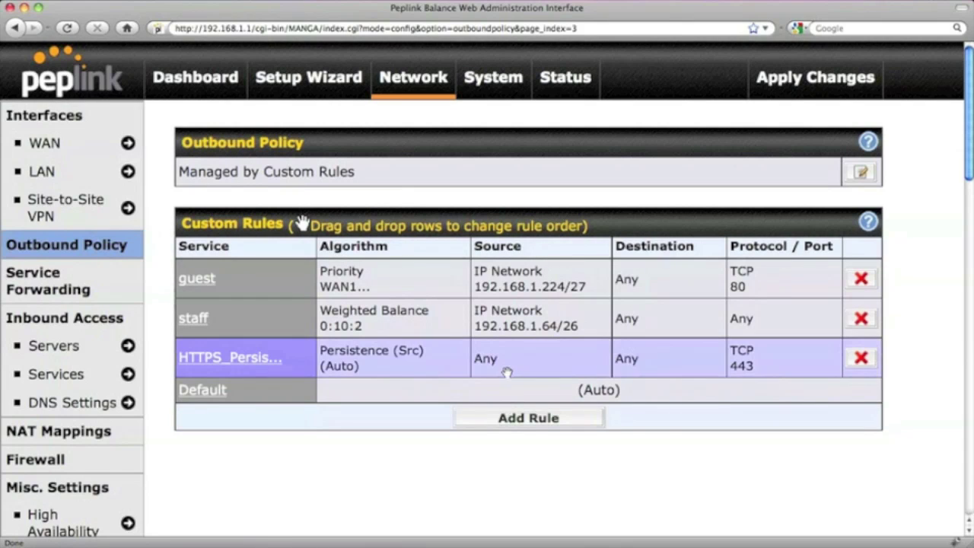
Step: Reorder the custom rules to staff, guest, HTTPS_Persistence and apply the changes to the router
left_click_drag(506, 364, 502, 273)
left_click_drag(507, 354, 498, 276)
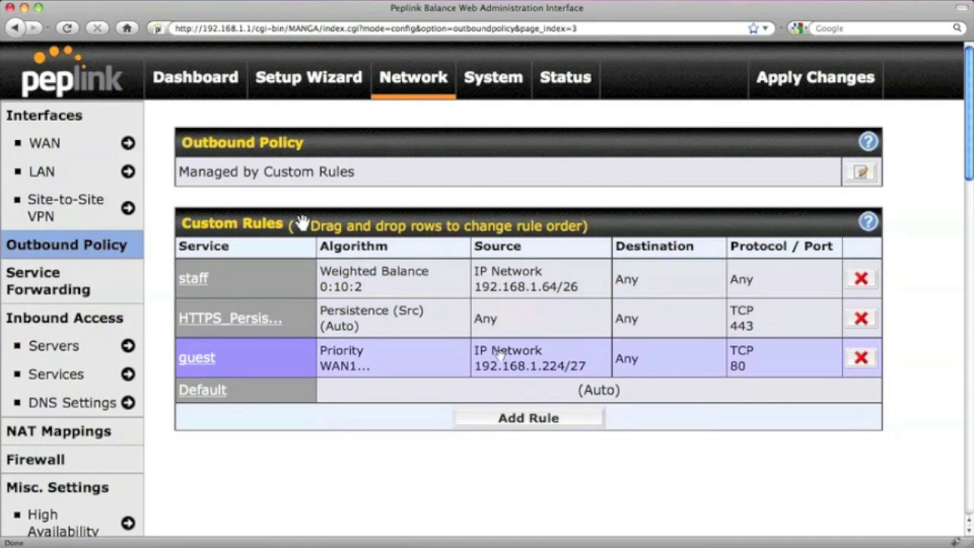
left_click_drag(495, 350, 499, 304)
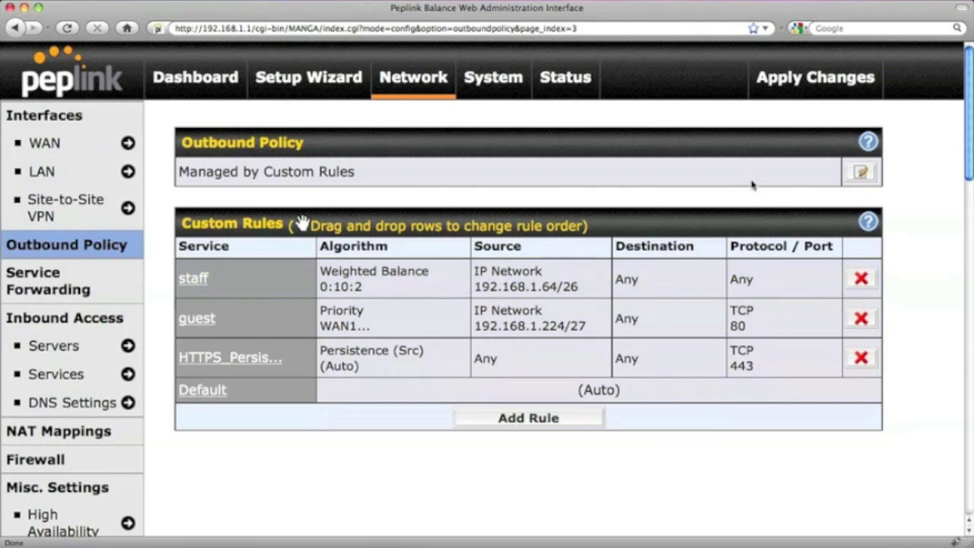
left_click(834, 101)
left_click(834, 99)
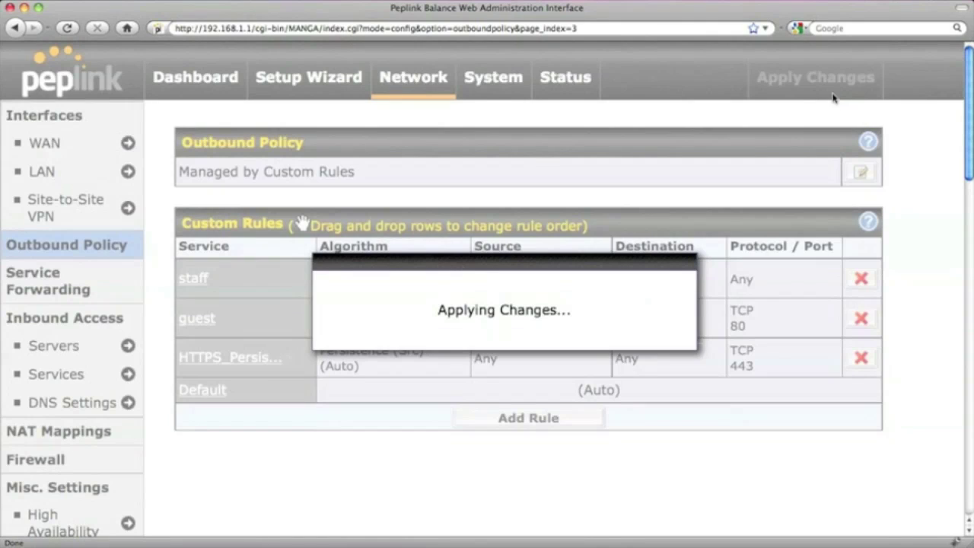